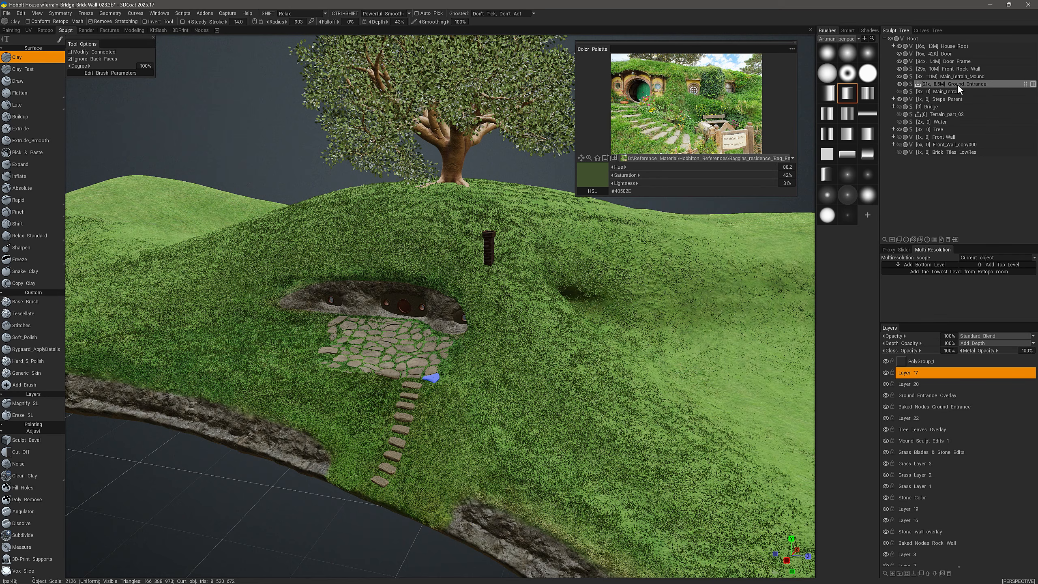
- Hide the Ground_Entrance object and show it again to check which stones it contains
{"action": "left_click", "coordinate": [899, 84]}
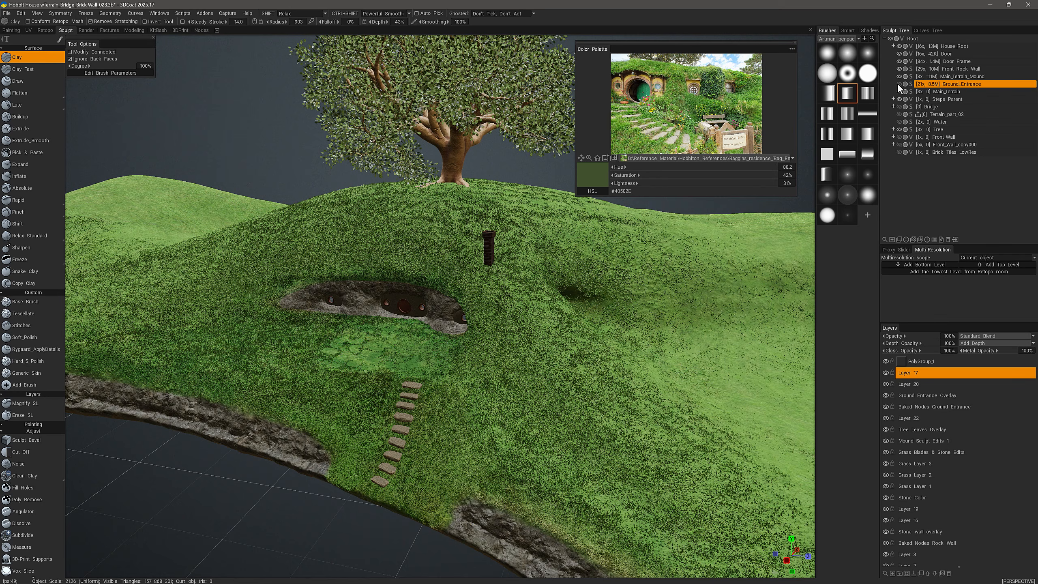
{"action": "left_click", "coordinate": [898, 84]}
{"action": "scroll", "coordinate": [429, 371], "scroll_direction": "up", "scroll_amount": 2}
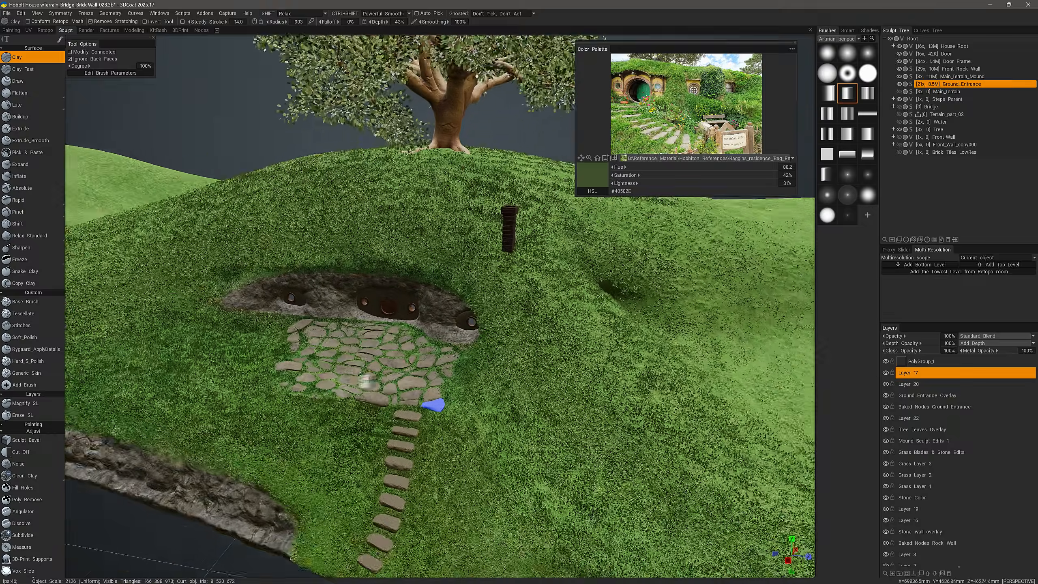
{"action": "scroll", "coordinate": [366, 381], "scroll_direction": "up", "scroll_amount": 3}
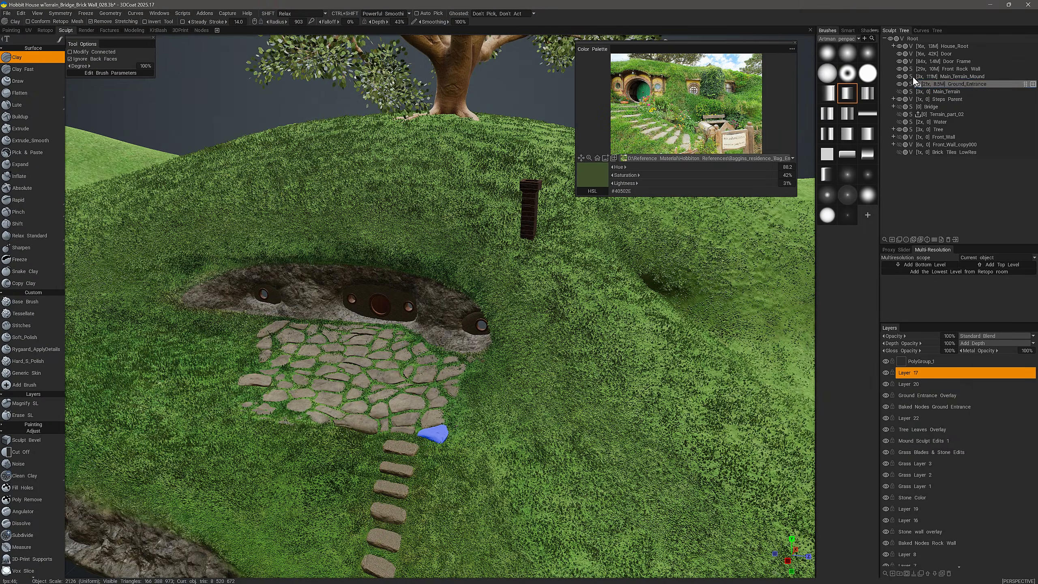
- Ghost the Main_Terrain_Mound object so the paving and rock wall beneath the grass can be inspected
{"action": "left_click", "coordinate": [906, 77]}
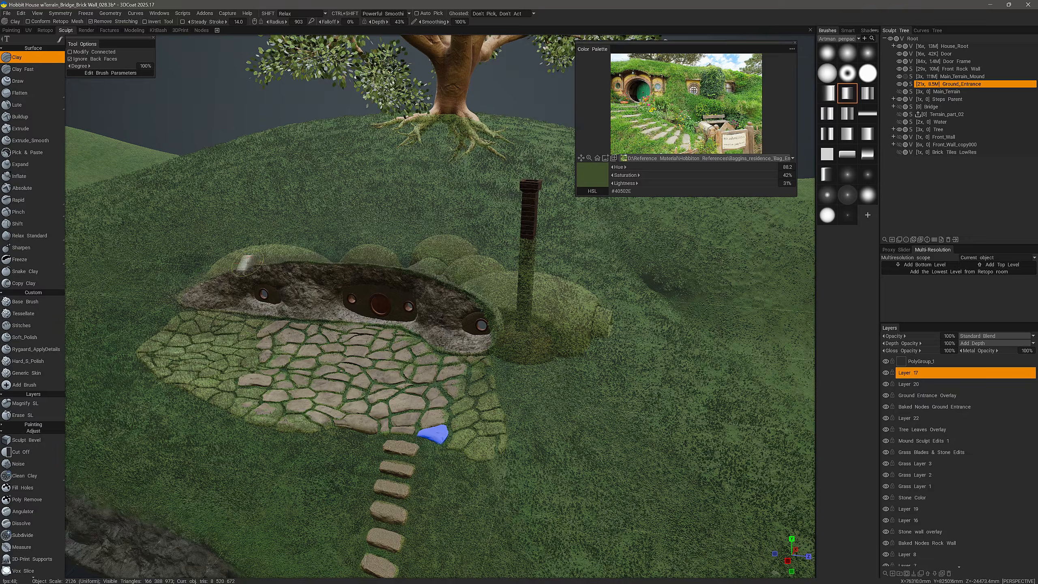
{"action": "right_click_drag", "start_coordinate": [245, 262], "coordinate": [166, 371], "text": "alt"}
{"action": "mouse_move", "coordinate": [141, 384]}
{"action": "left_mouse_down", "text": "alt"}
{"action": "mouse_move", "coordinate": [239, 451]}
{"action": "mouse_move", "coordinate": [196, 362]}
{"action": "left_mouse_up", "text": "alt"}
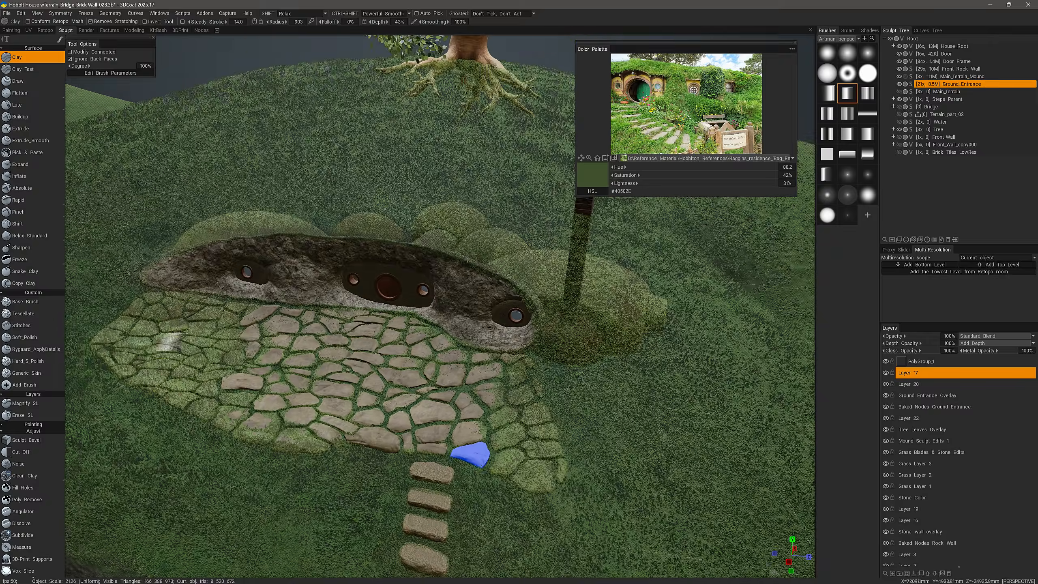
{"action": "mouse_move", "coordinate": [177, 321]}
{"action": "left_mouse_down", "text": "alt"}
{"action": "mouse_move", "coordinate": [204, 318]}
{"action": "mouse_move", "coordinate": [170, 331]}
{"action": "left_mouse_up", "text": "alt"}
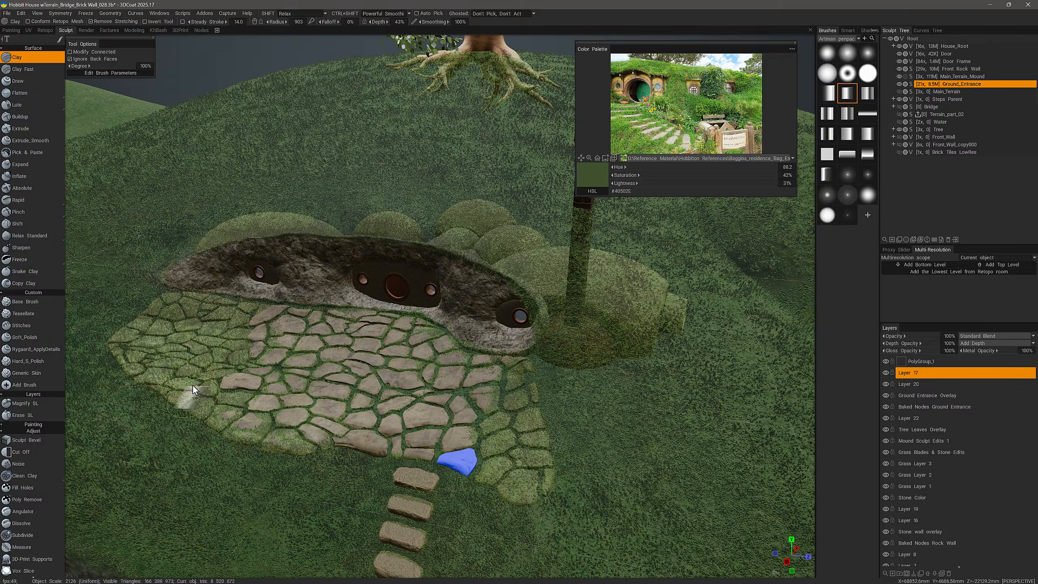
{"action": "left_click_drag", "start_coordinate": [350, 444], "coordinate": [529, 382], "text": "alt"}
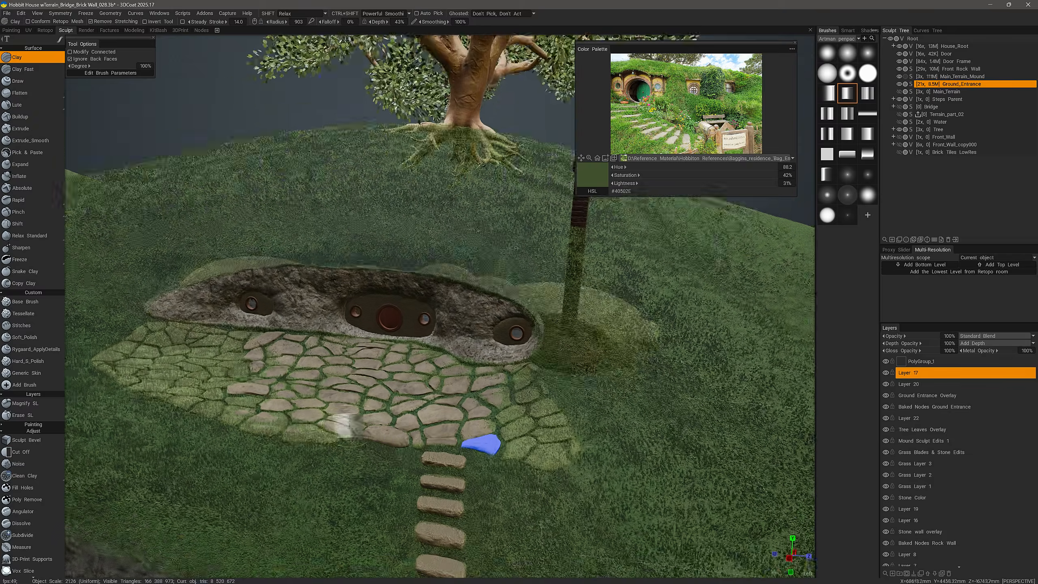
{"action": "mouse_move", "coordinate": [493, 443]}
{"action": "left_mouse_down", "text": "alt"}
{"action": "mouse_move", "coordinate": [501, 466]}
{"action": "mouse_move", "coordinate": [511, 405]}
{"action": "left_mouse_up", "text": "alt"}
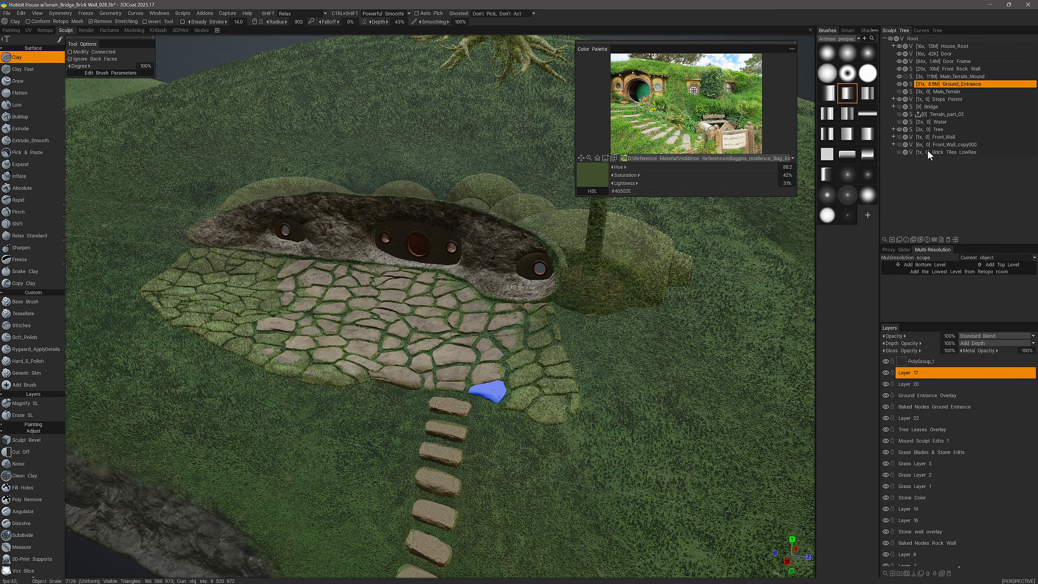
{"action": "left_click", "coordinate": [911, 84]}
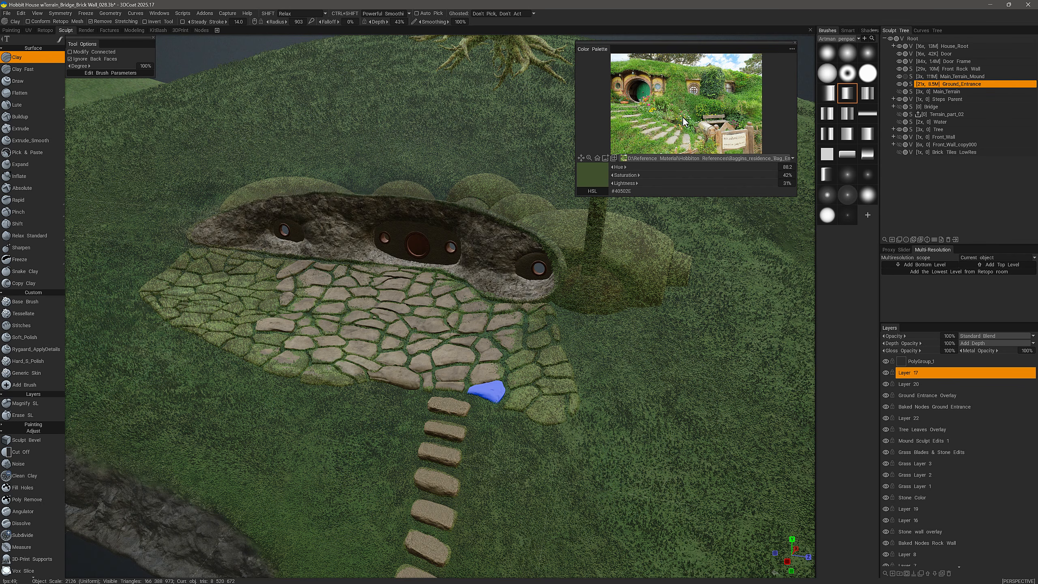
{"action": "left_click", "coordinate": [111, 13]}
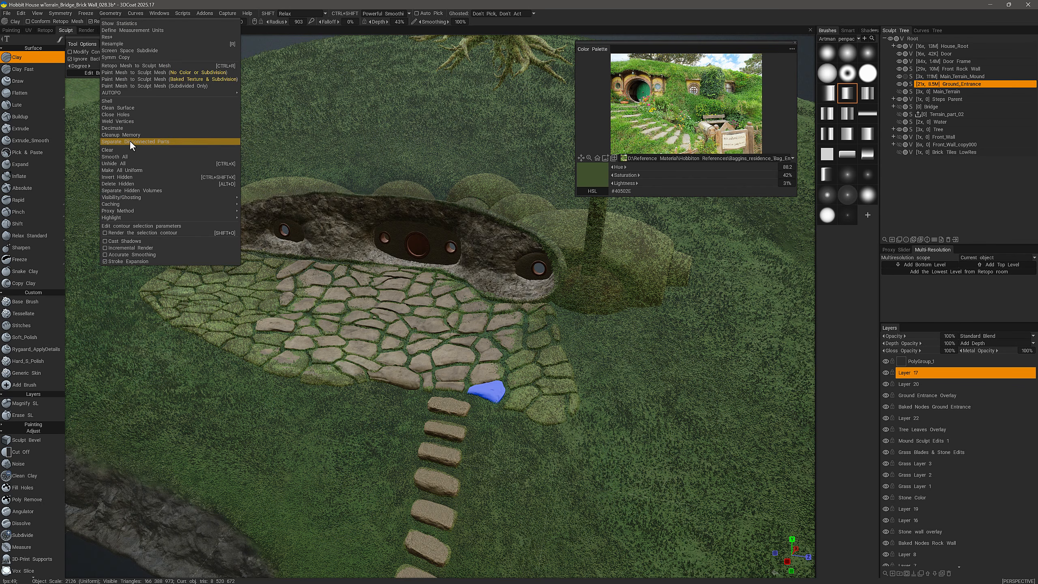
{"action": "left_click", "coordinate": [155, 141]}
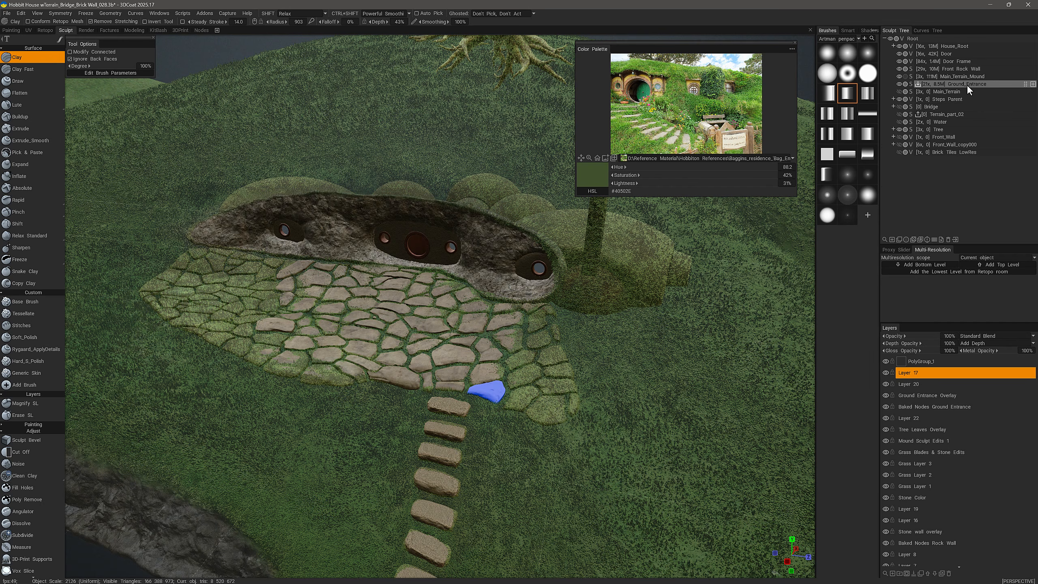
{"action": "left_click", "coordinate": [935, 84]}
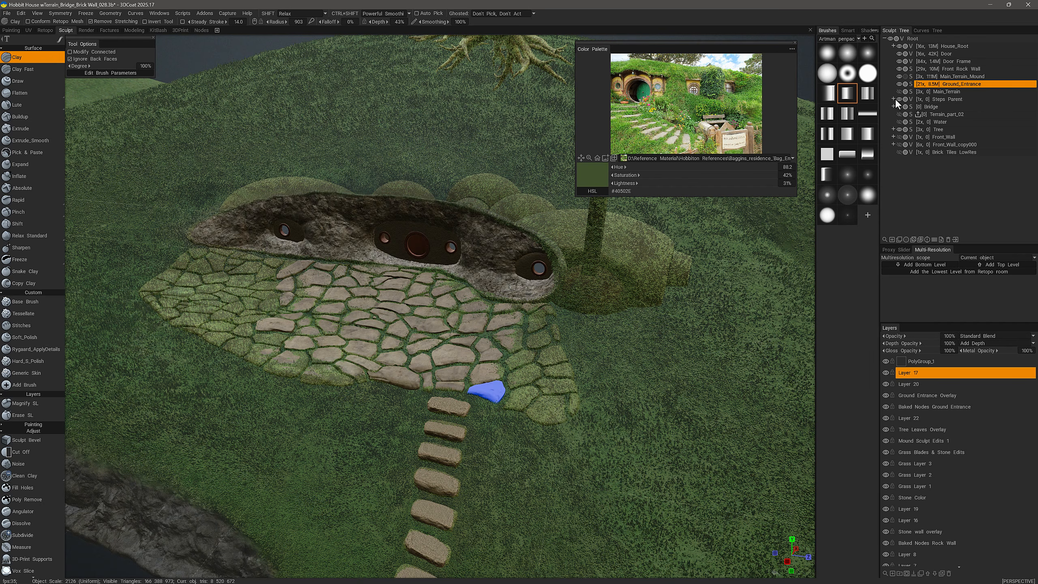
- Expand Steps Parent, toggle the visibility of its individual step stones, and select Step 1
{"action": "left_click", "coordinate": [933, 99]}
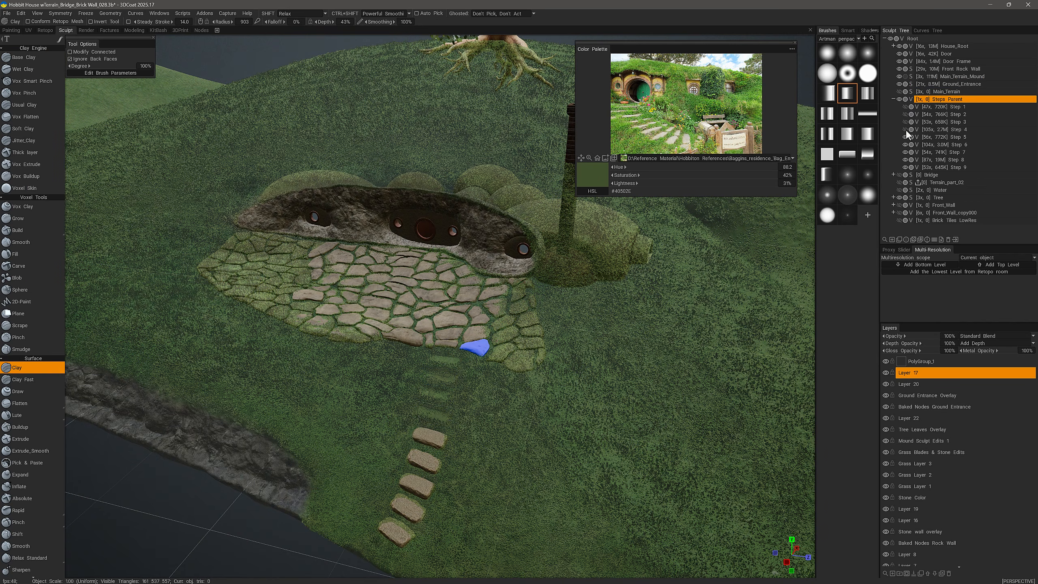
{"action": "left_click", "coordinate": [906, 106]}
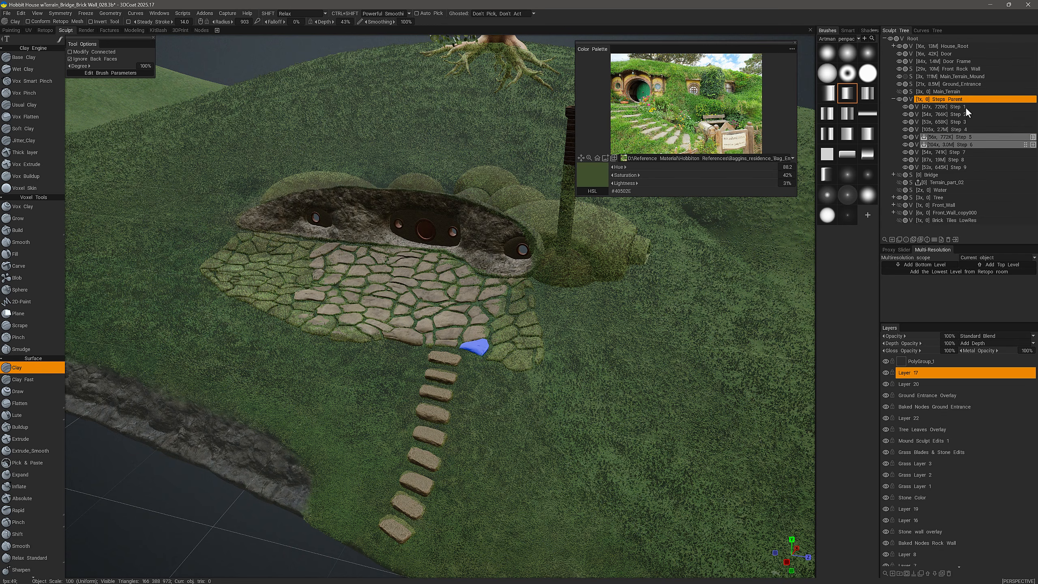
{"action": "left_click", "coordinate": [965, 107]}
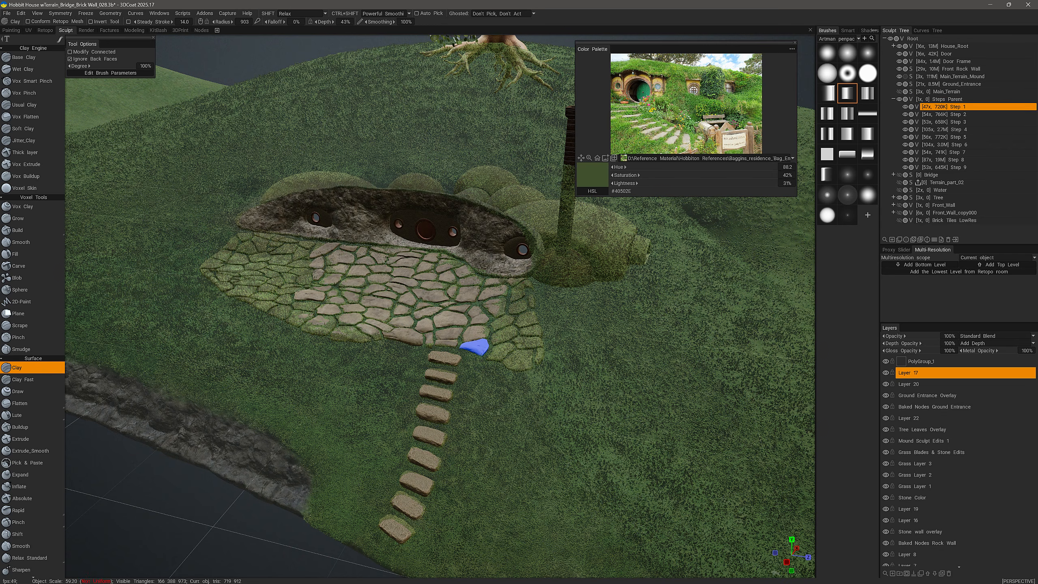
- Pick the lowest step stone, Step 9, with the Transform tool and shift it slightly
{"action": "scroll", "coordinate": [41, 470], "scroll_direction": "down", "scroll_amount": 10}
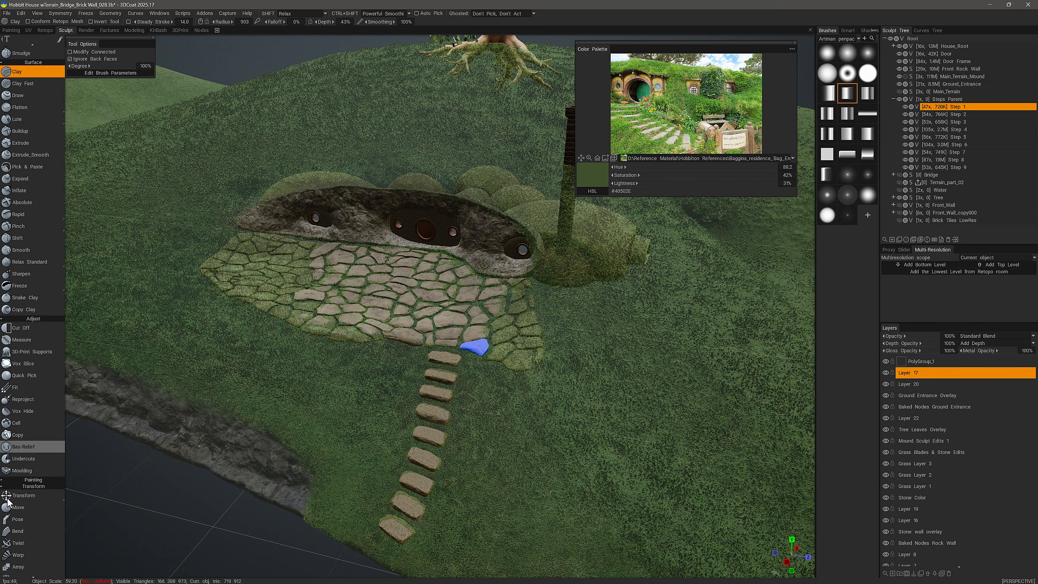
{"action": "left_click", "coordinate": [29, 497]}
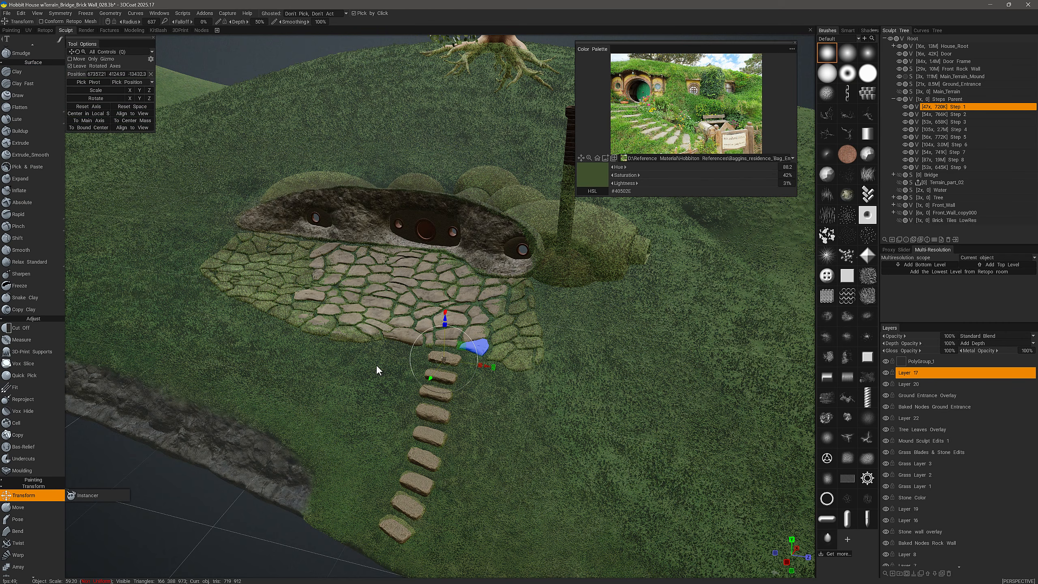
{"action": "mouse_move", "coordinate": [478, 381]}
{"action": "left_mouse_down", "text": "alt"}
{"action": "mouse_move", "coordinate": [442, 357]}
{"action": "mouse_move", "coordinate": [450, 410]}
{"action": "mouse_move", "coordinate": [419, 516]}
{"action": "left_mouse_up", "text": "alt"}
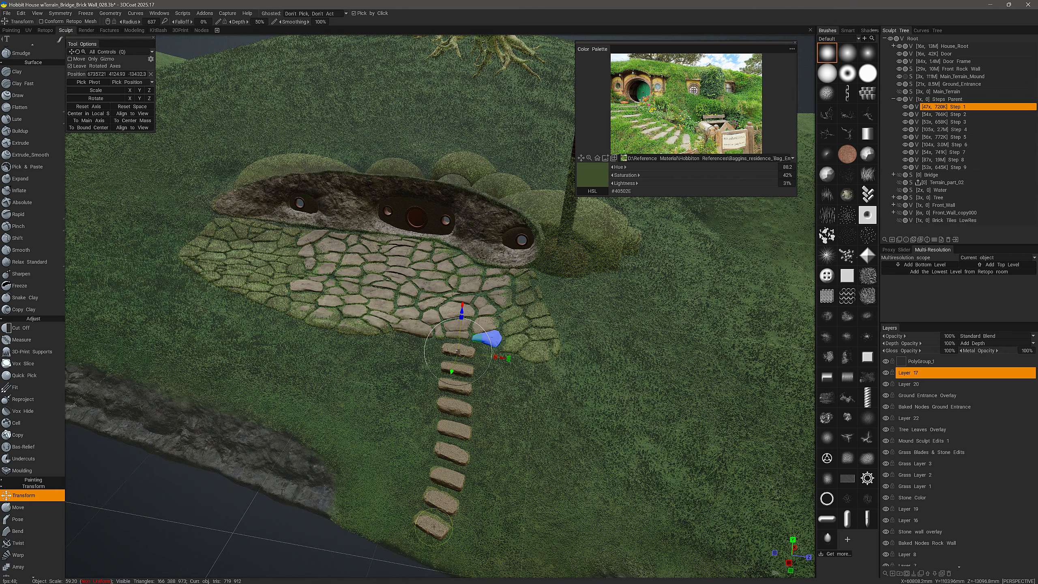
{"action": "left_click", "coordinate": [435, 524]}
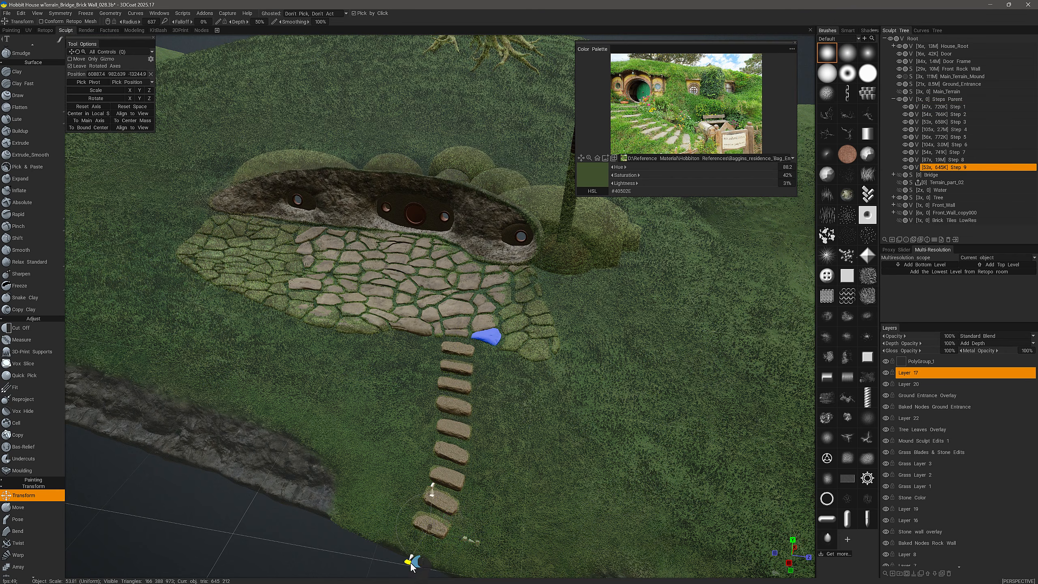
{"action": "left_click_drag", "start_coordinate": [415, 556], "coordinate": [431, 443]}
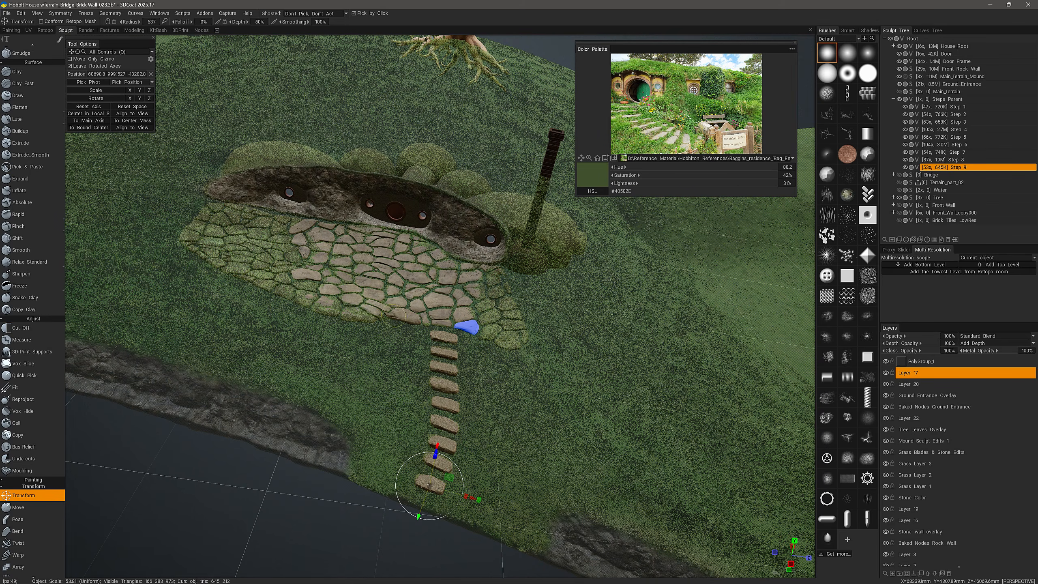
- Try raising the entire Ground_Entrance paving with the Transform tool, and undo the move
{"action": "left_click", "coordinate": [962, 84]}
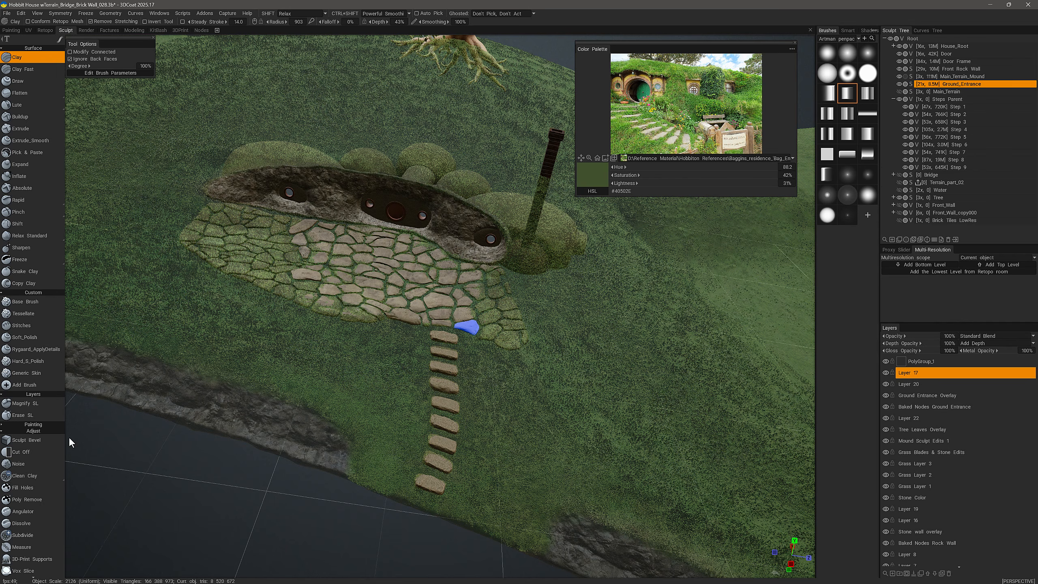
{"action": "scroll", "coordinate": [46, 500], "scroll_direction": "down", "scroll_amount": 5}
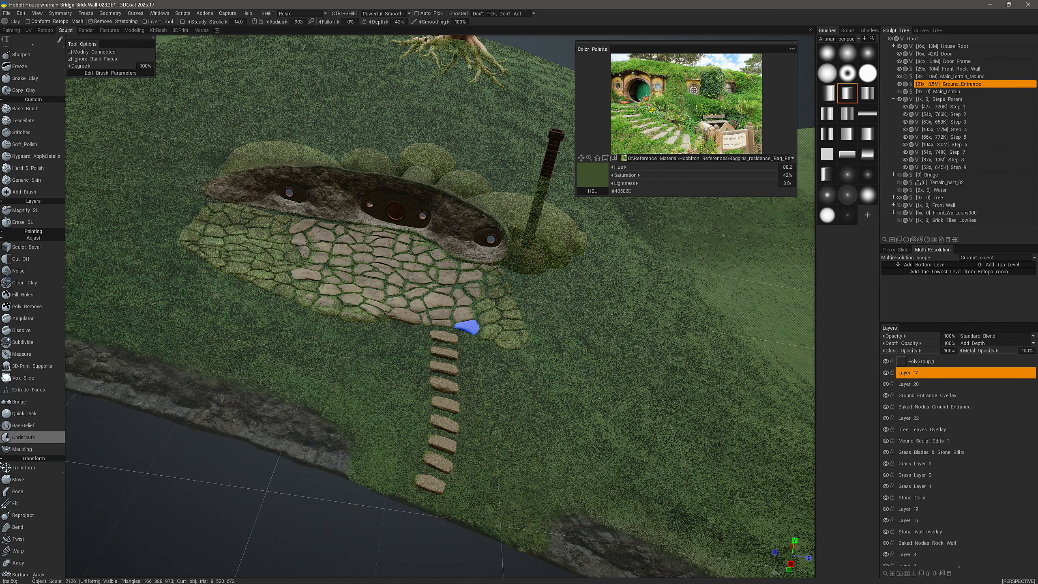
{"action": "left_click", "coordinate": [24, 467]}
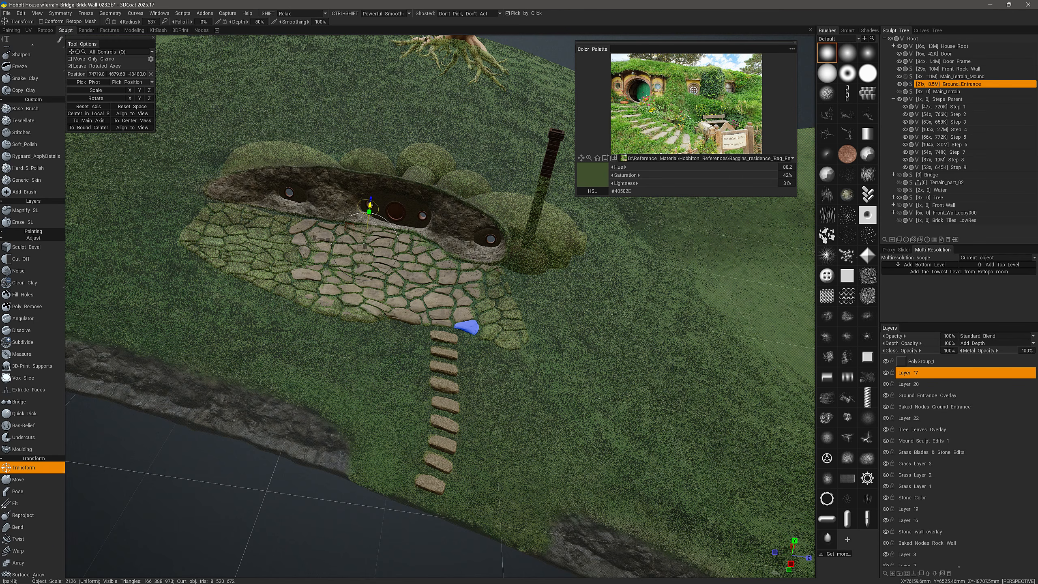
{"action": "left_click_drag", "start_coordinate": [370, 205], "coordinate": [388, 123]}
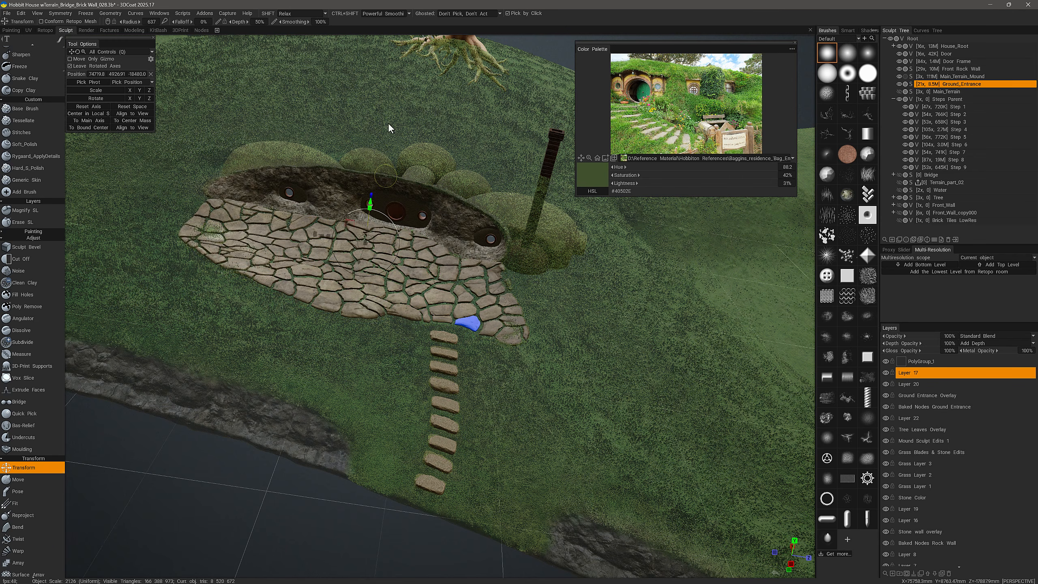
{"action": "key", "text": "ctrl+z"}
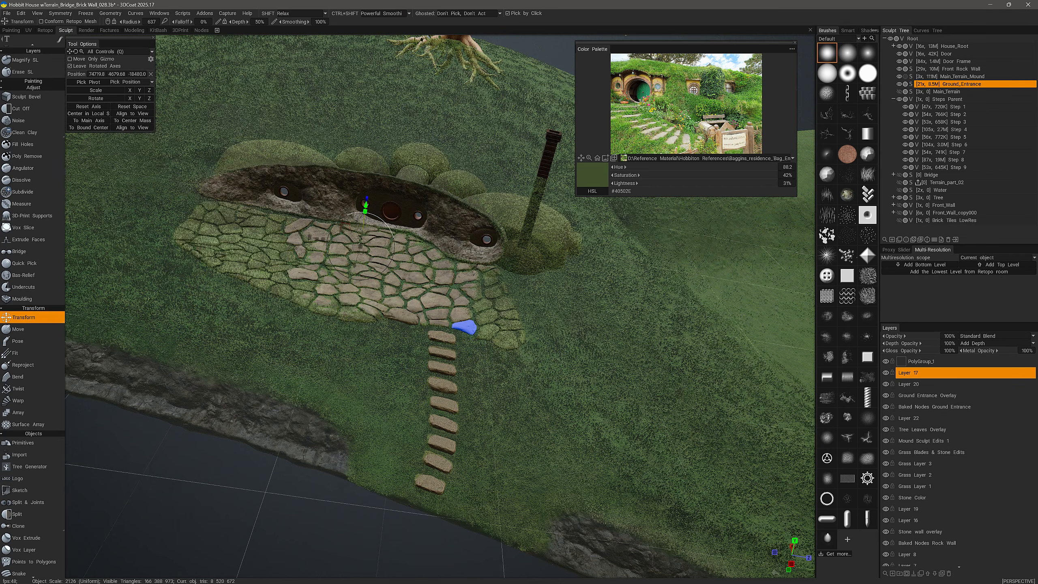
- Using the Pose tool in Object mode on Ground_Entrance, select the paving stone beside the blue one and shift it slightly
{"action": "scroll", "coordinate": [49, 304], "scroll_direction": "down", "scroll_amount": 5}
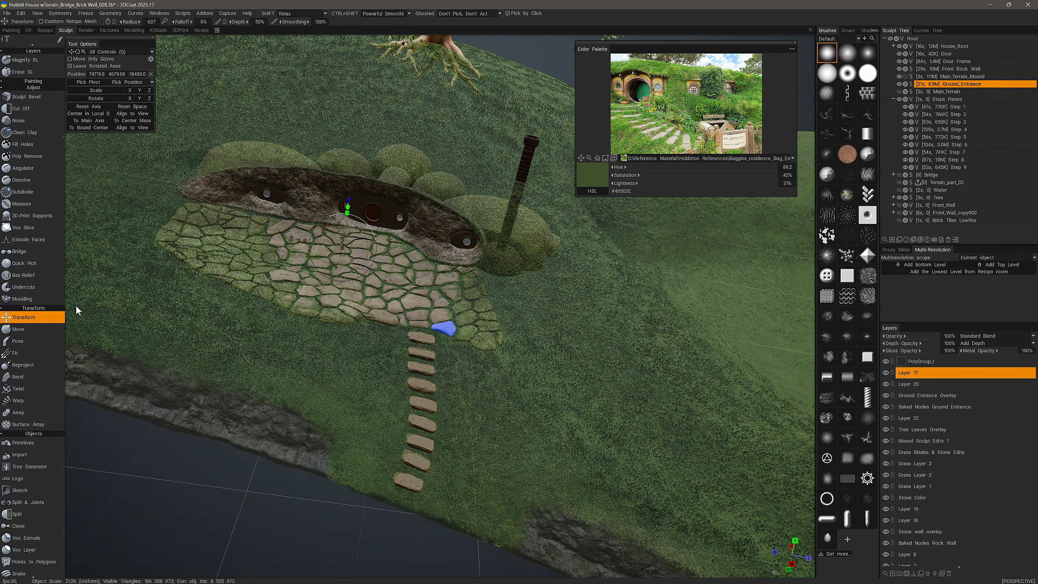
{"action": "left_click", "coordinate": [27, 342]}
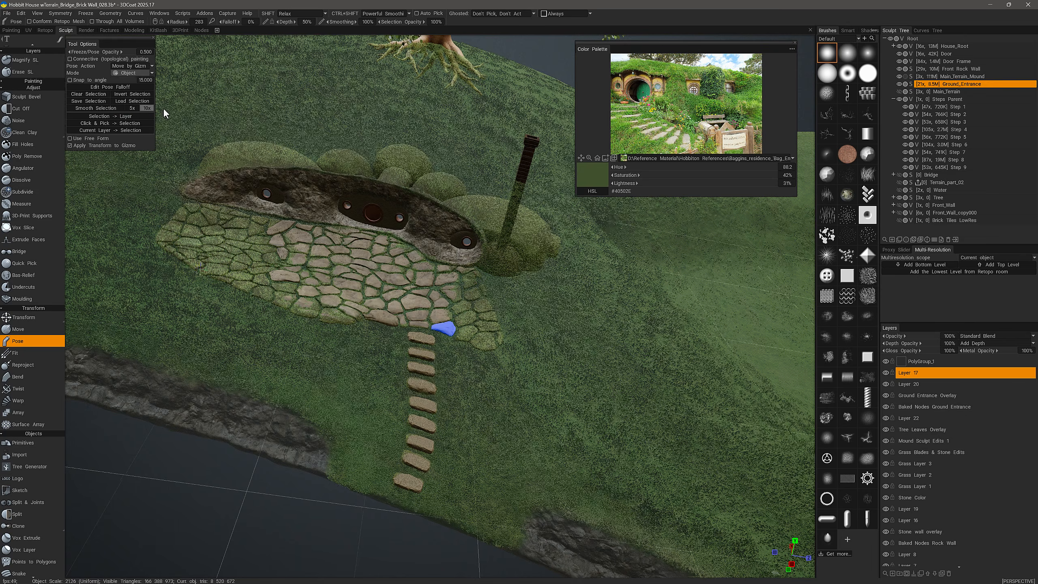
{"action": "mouse_move", "coordinate": [228, 135]}
{"action": "left_mouse_down", "text": "alt"}
{"action": "mouse_move", "coordinate": [261, 142]}
{"action": "mouse_move", "coordinate": [256, 135]}
{"action": "left_mouse_up", "text": "alt"}
{"action": "left_click", "coordinate": [933, 85]}
{"action": "scroll", "coordinate": [383, 336], "scroll_direction": "up", "scroll_amount": 5}
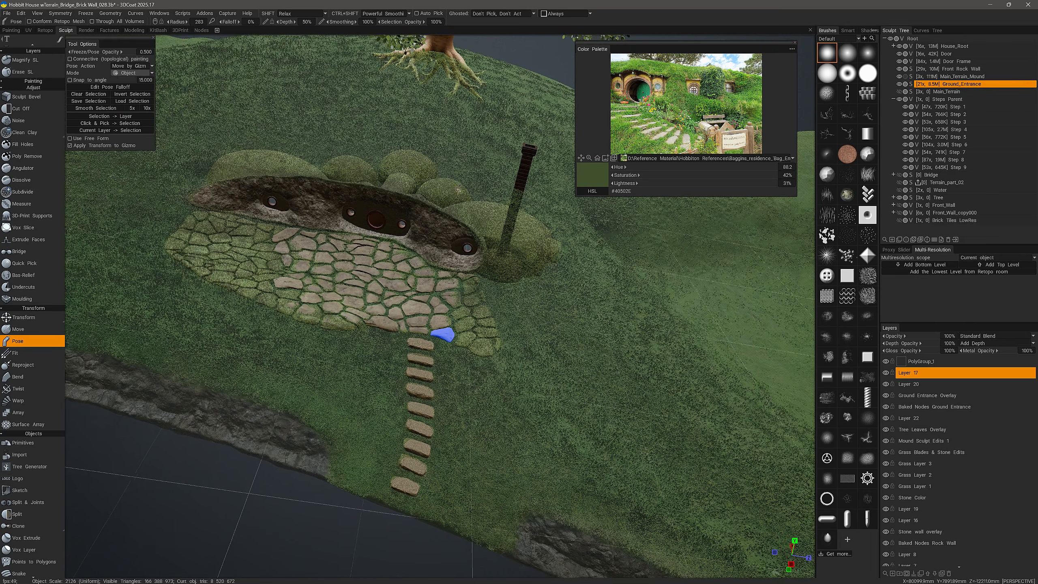
{"action": "left_click_drag", "start_coordinate": [384, 336], "coordinate": [433, 352], "text": "alt"}
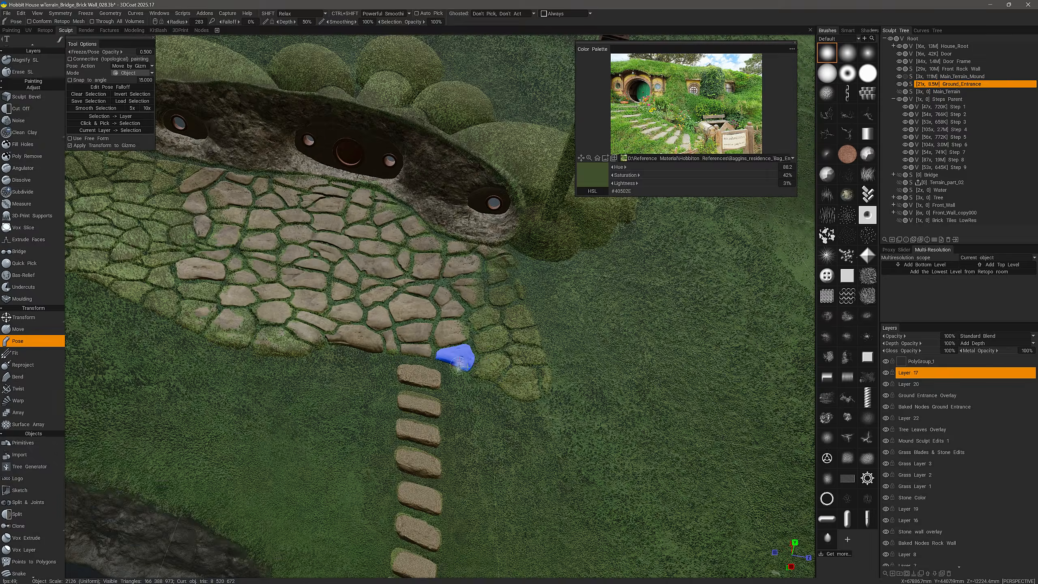
{"action": "left_click_drag", "start_coordinate": [492, 364], "coordinate": [481, 428], "text": "alt"}
{"action": "left_click", "coordinate": [484, 366]}
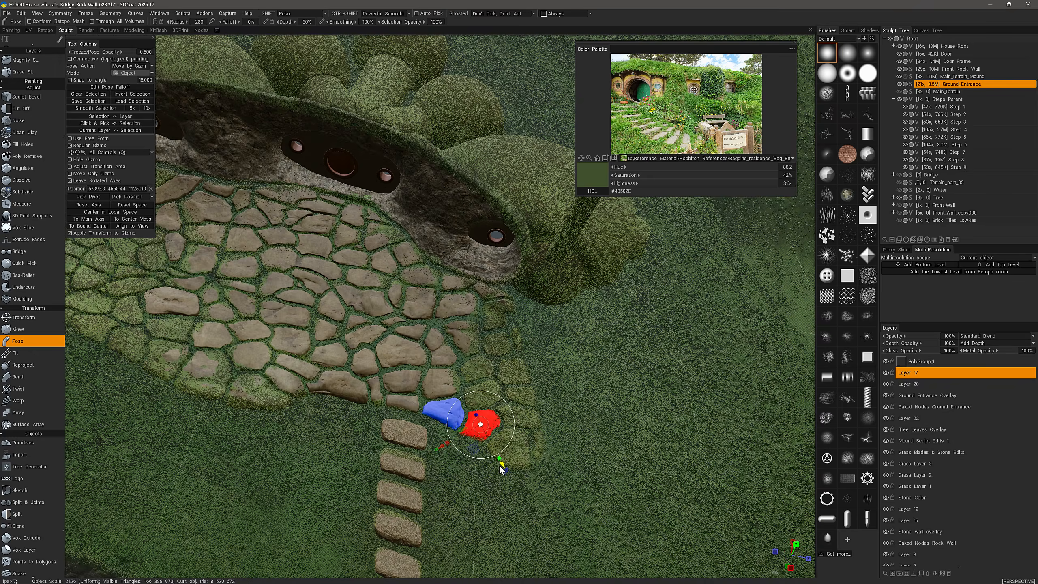
{"action": "left_click_drag", "start_coordinate": [499, 467], "coordinate": [468, 377]}
{"action": "left_click_drag", "start_coordinate": [409, 431], "coordinate": [439, 411], "text": "alt"}
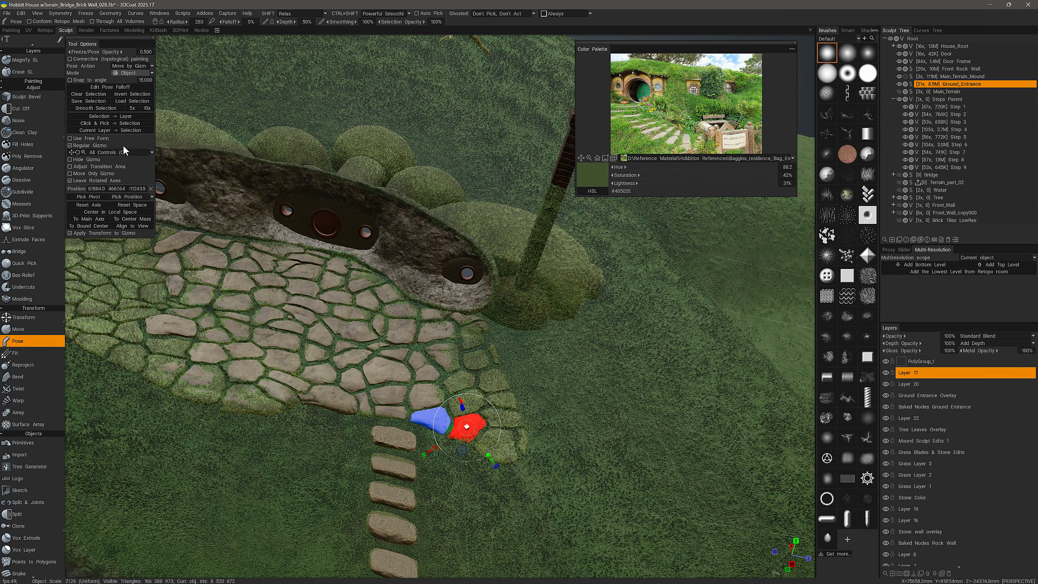
- Convert the selected stone into its own polygroup layer and make that layer active after toggling PolyGroup_1's visibility off and on
{"action": "left_click", "coordinate": [108, 117]}
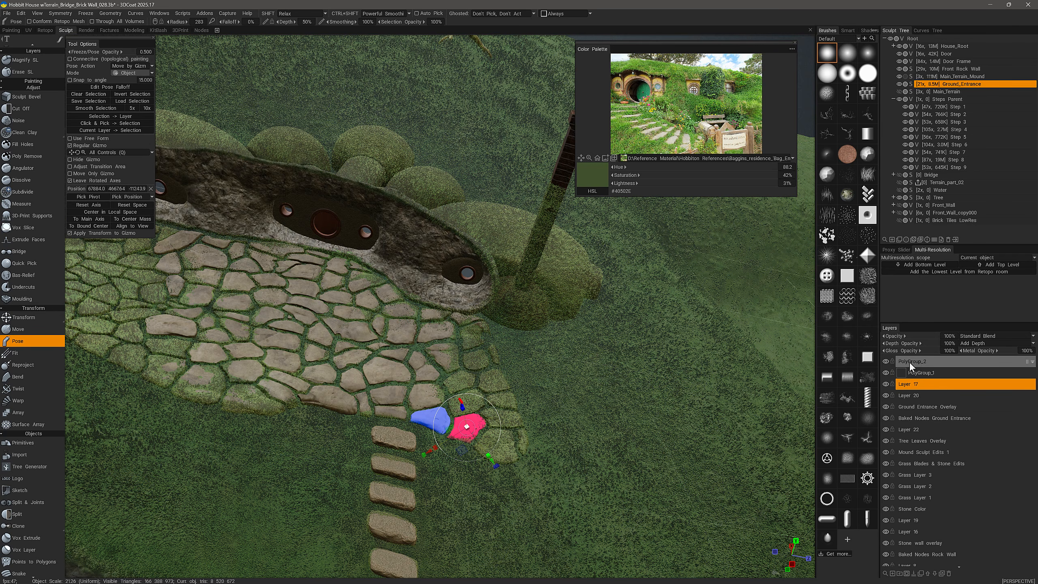
{"action": "left_click", "coordinate": [905, 374]}
{"action": "left_click", "coordinate": [886, 373]}
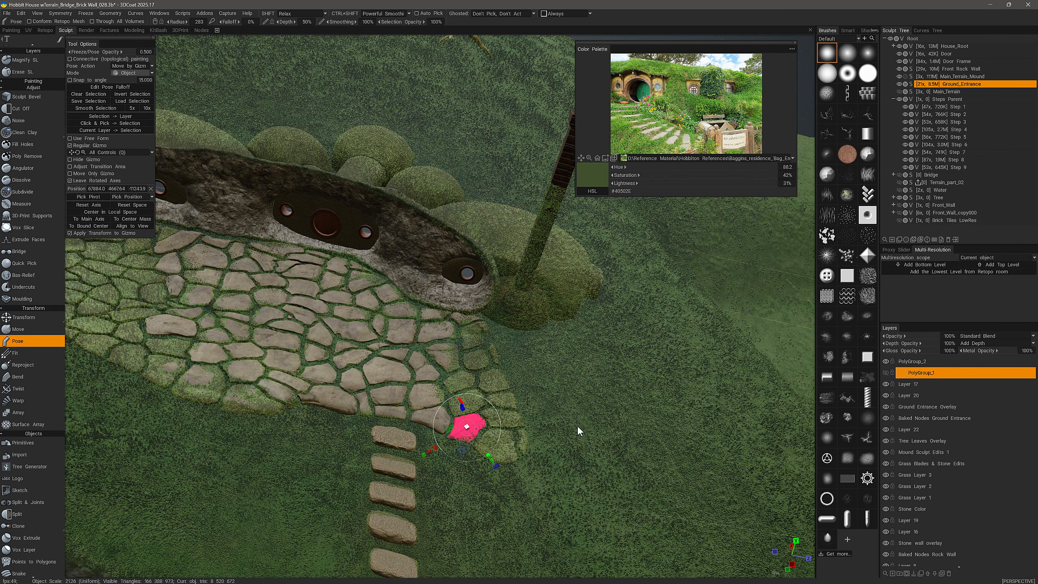
{"action": "left_click", "coordinate": [887, 373]}
{"action": "left_click", "coordinate": [914, 363]}
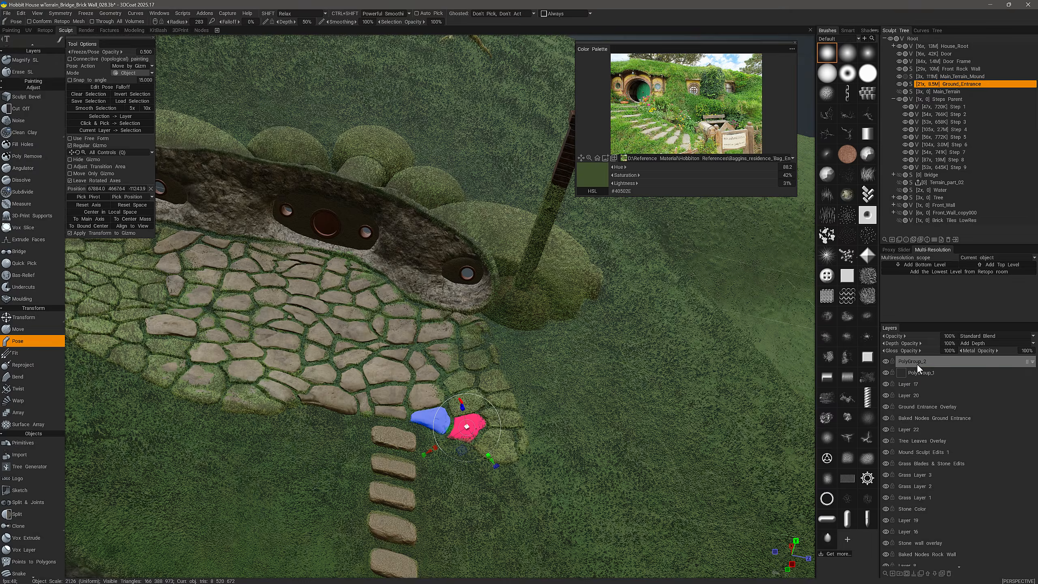
{"action": "middle_click_drag", "start_coordinate": [442, 408], "coordinate": [518, 384], "text": "alt"}
{"action": "left_click_drag", "start_coordinate": [522, 390], "coordinate": [518, 384], "text": "alt"}
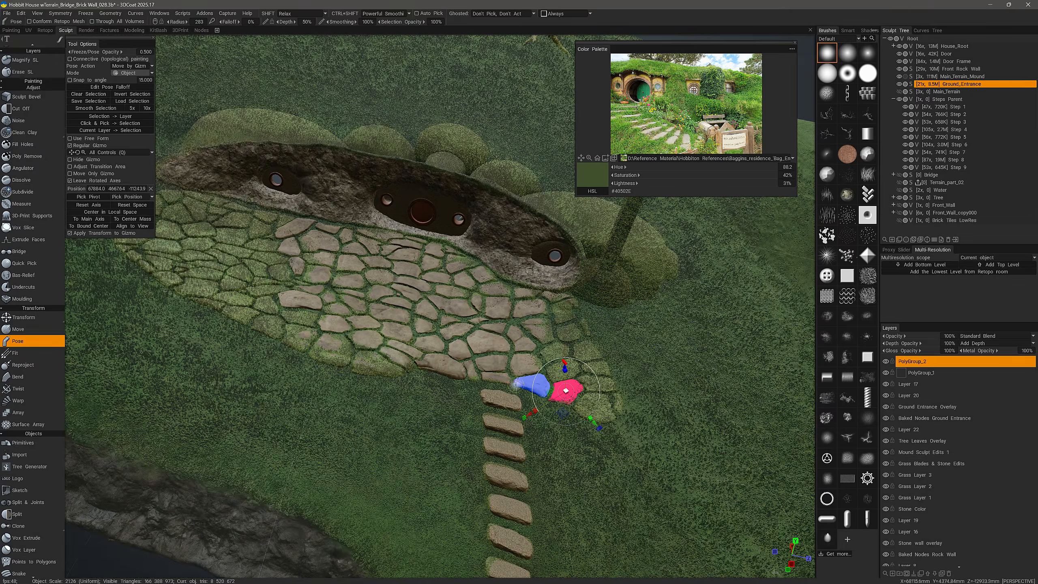
- With PolyGroup_2 as the active layer, clear the Pose selection and restore the stored stone from the current layer as the selection
{"action": "middle_click_drag", "start_coordinate": [535, 357], "coordinate": [533, 374], "text": "alt"}
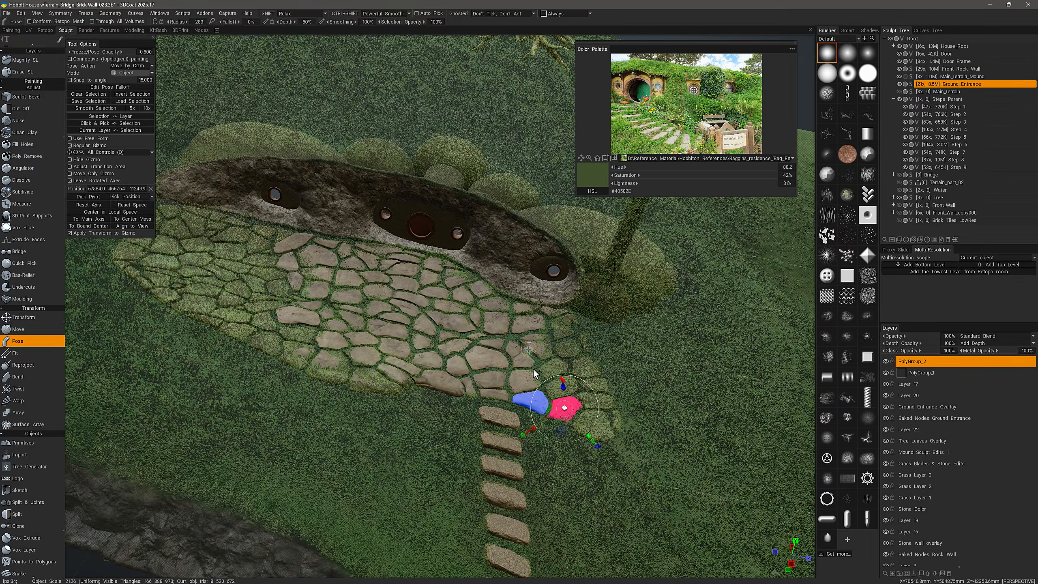
{"action": "right_click_drag", "start_coordinate": [533, 373], "coordinate": [565, 433], "text": "alt"}
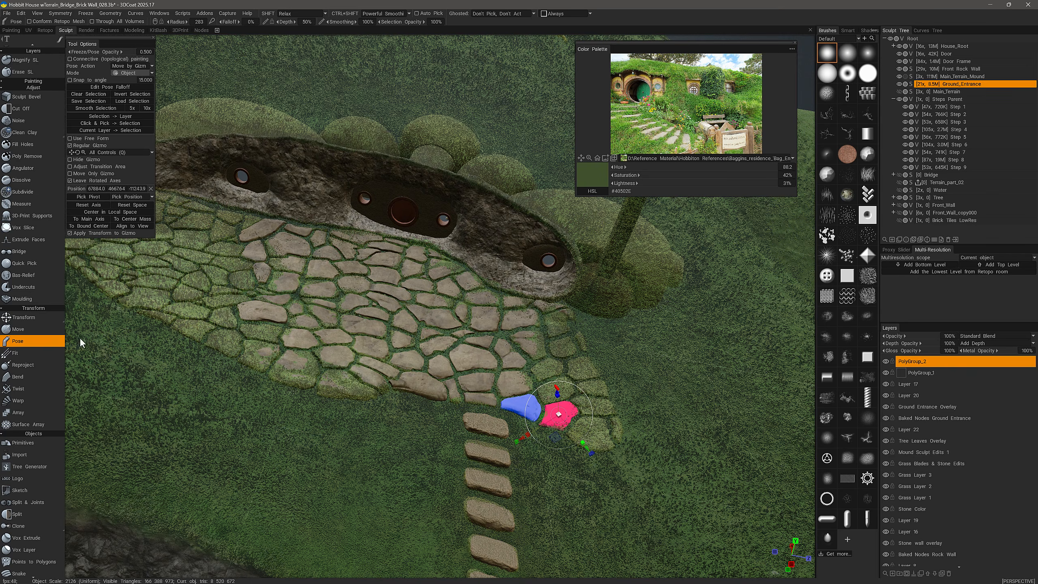
{"action": "left_click_drag", "start_coordinate": [441, 327], "coordinate": [470, 333], "text": "alt"}
{"action": "right_click_drag", "start_coordinate": [470, 333], "coordinate": [495, 345], "text": "alt"}
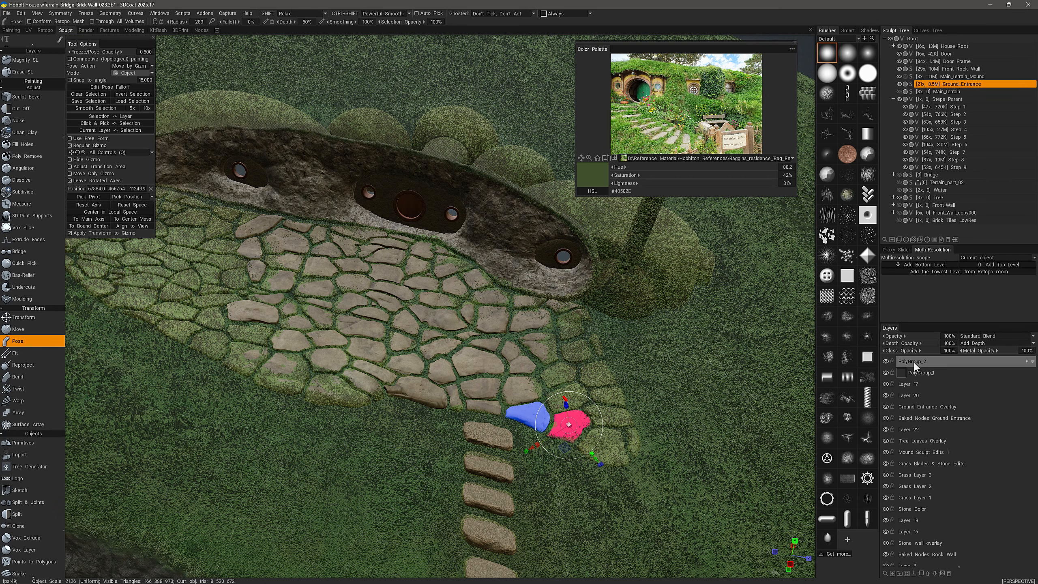
{"action": "left_click", "coordinate": [927, 361]}
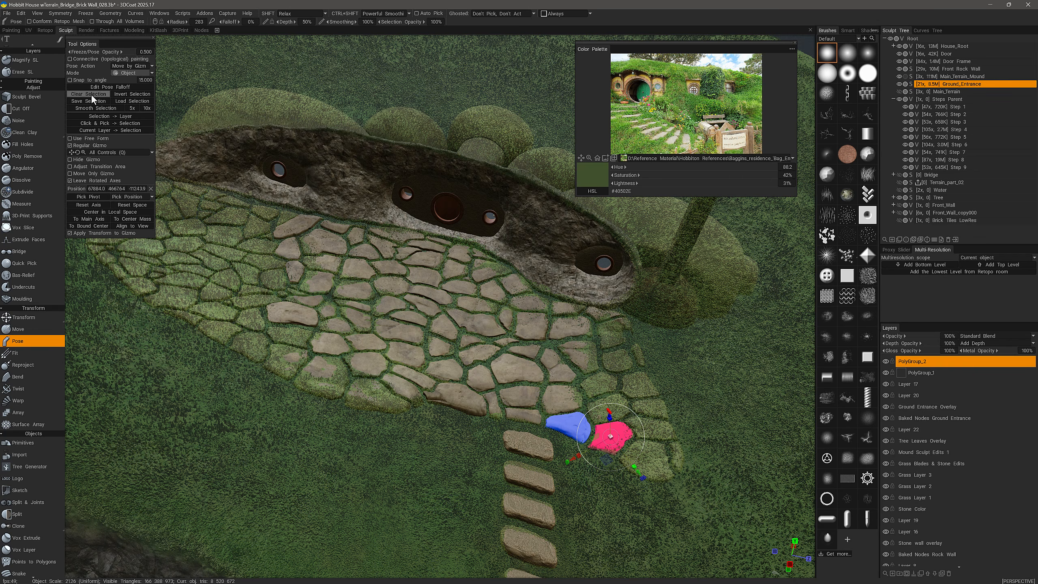
{"action": "left_click", "coordinate": [91, 95]}
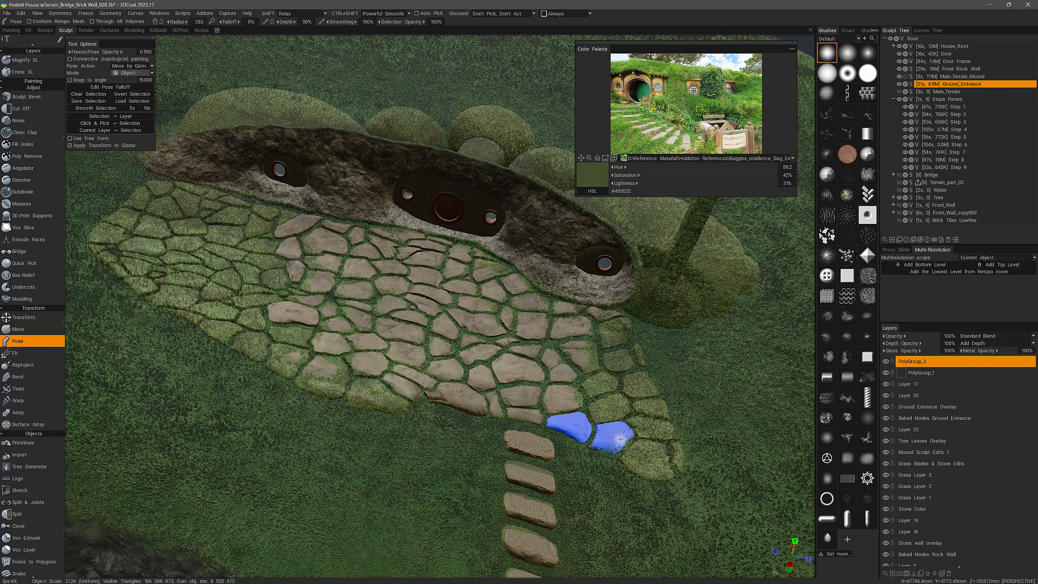
{"action": "left_click", "coordinate": [114, 130]}
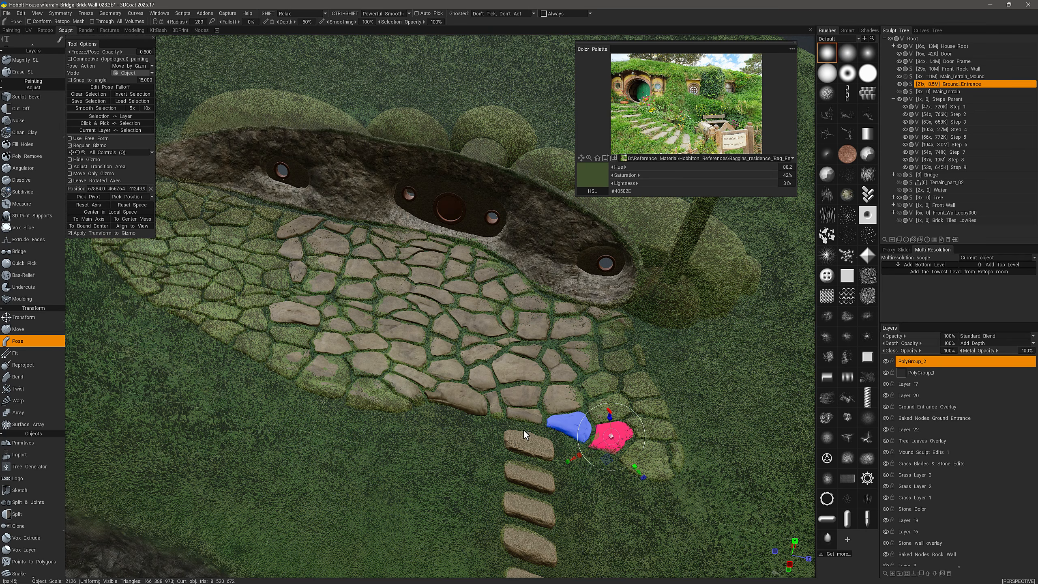
{"action": "left_click_drag", "start_coordinate": [526, 435], "coordinate": [634, 408], "text": "alt"}
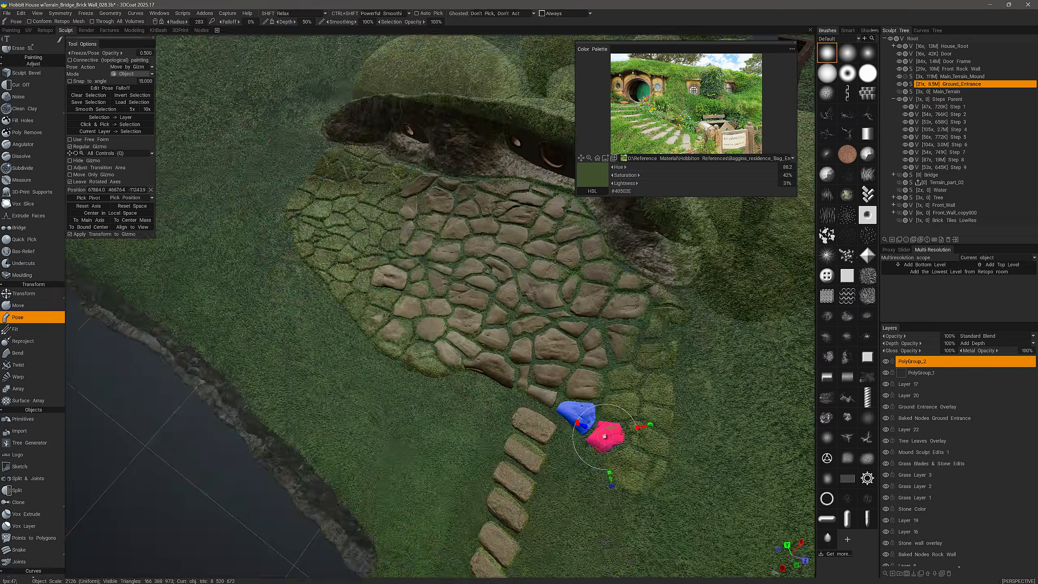
{"action": "left_click_drag", "start_coordinate": [515, 370], "coordinate": [566, 429], "text": "alt"}
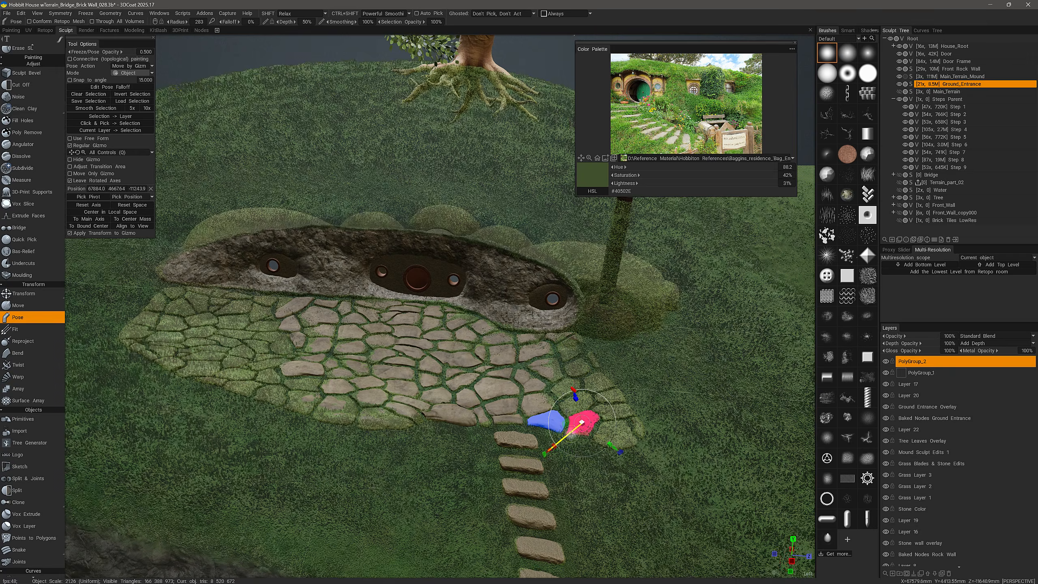
{"action": "left_click_drag", "start_coordinate": [638, 388], "coordinate": [694, 374], "text": "alt"}
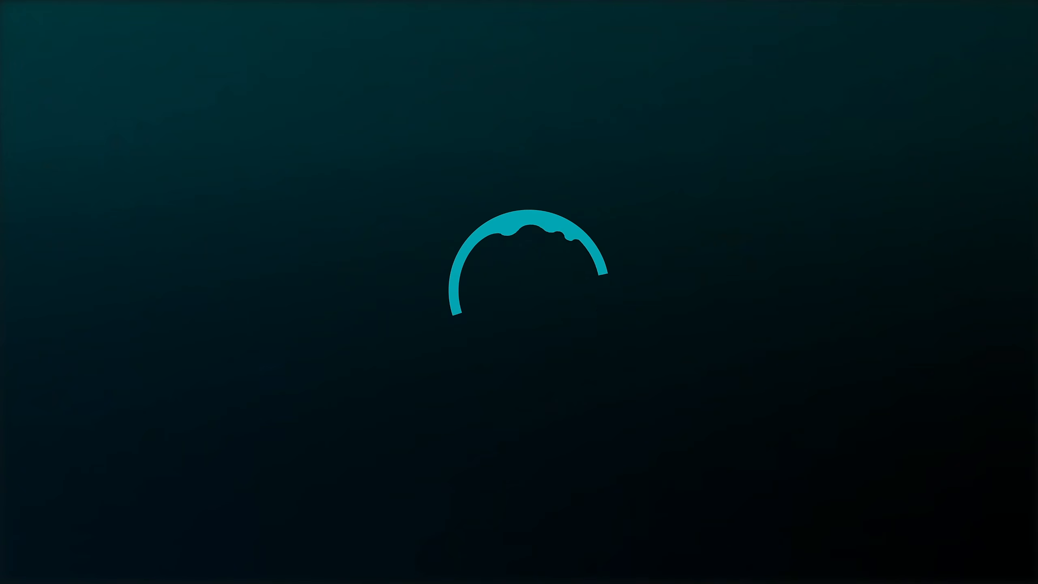